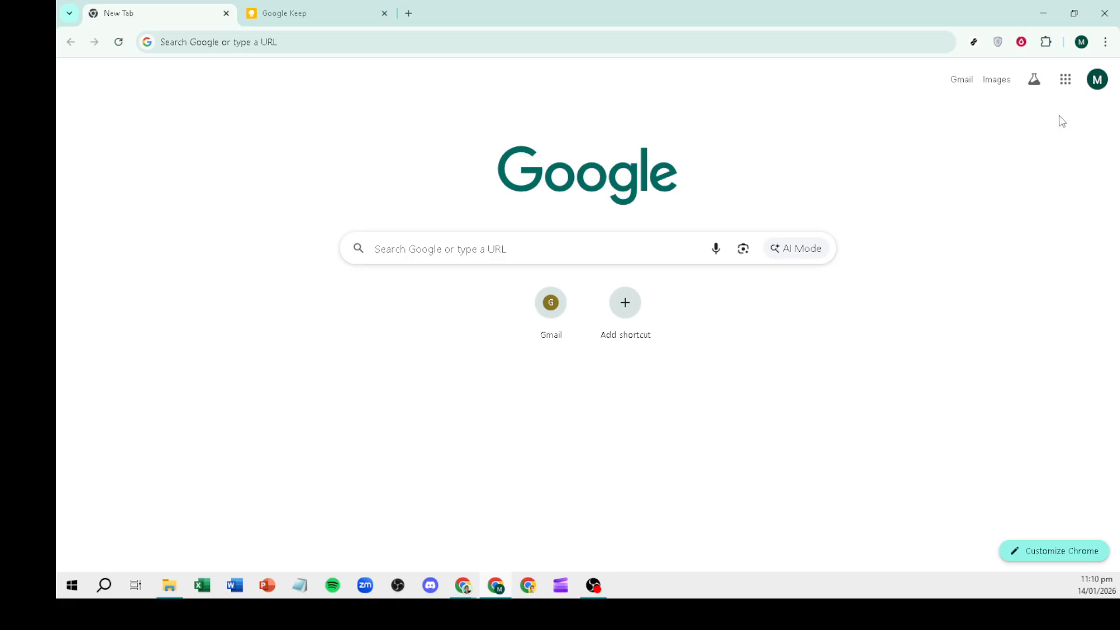
Open Google Keep in a new Chrome tab from the Google apps grid.
left_click(1070, 86)
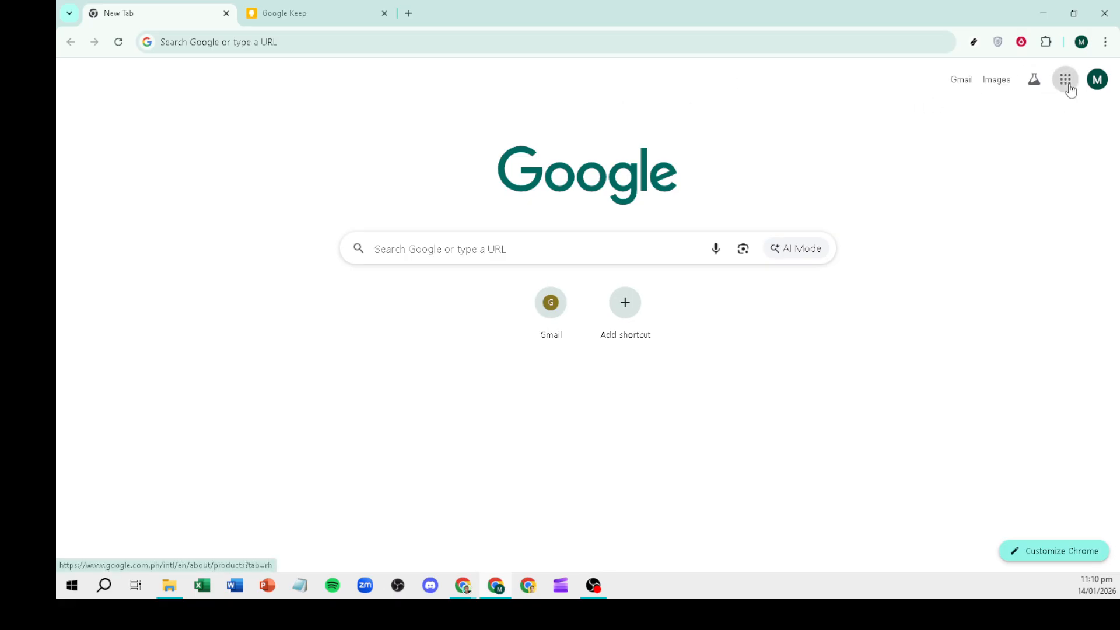
scroll(1020, 233, "down", 4)
scroll(1020, 239, "down", 1)
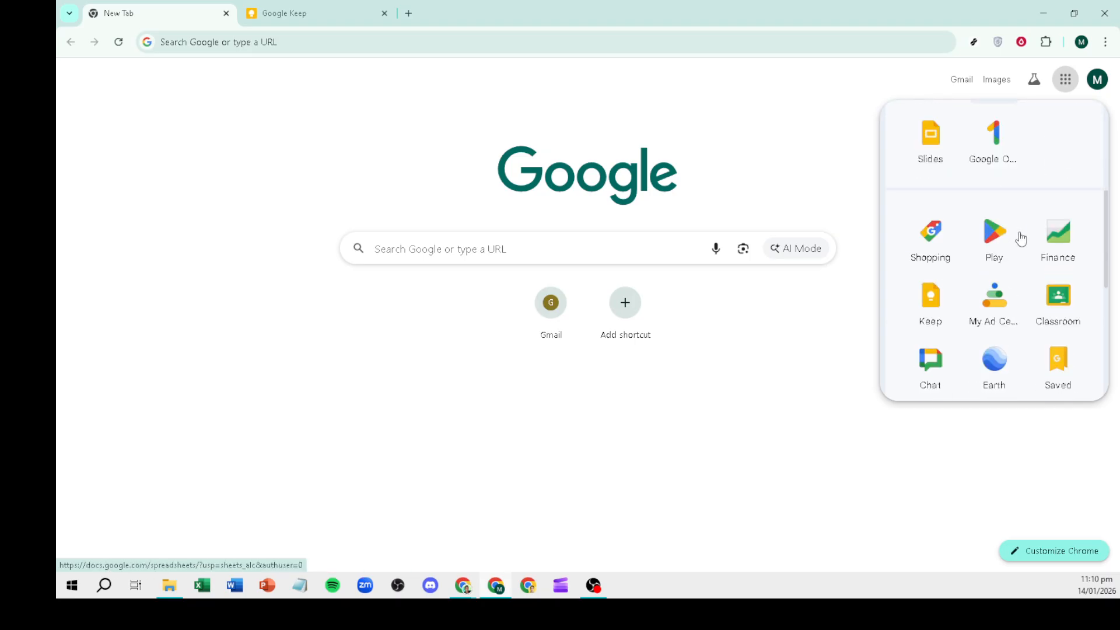
scroll(1024, 238, "down", 1)
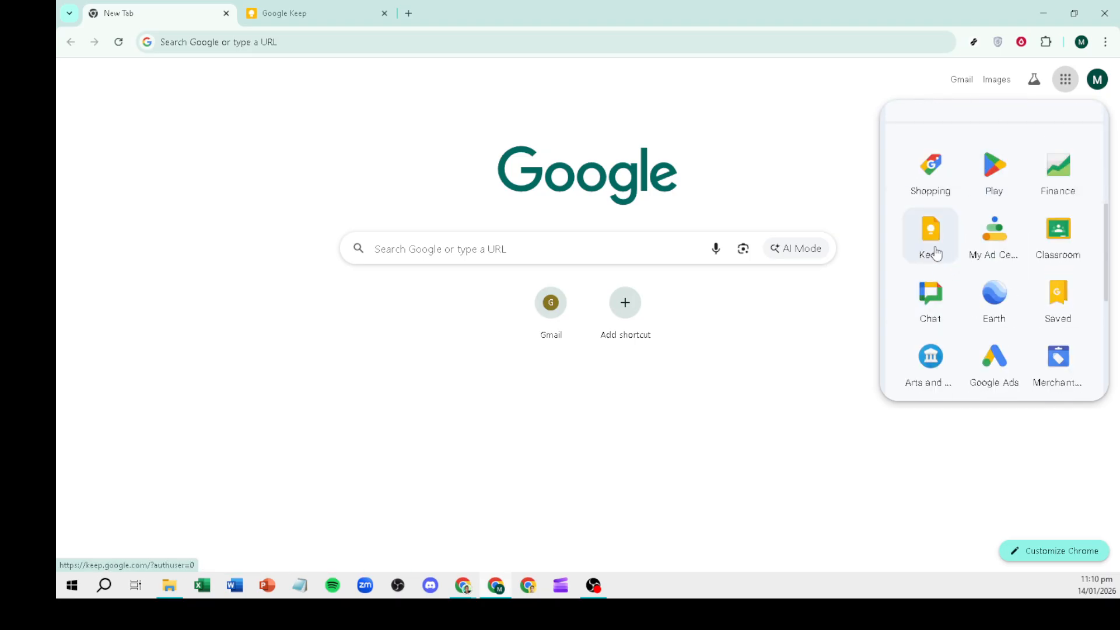
left_click(936, 254)
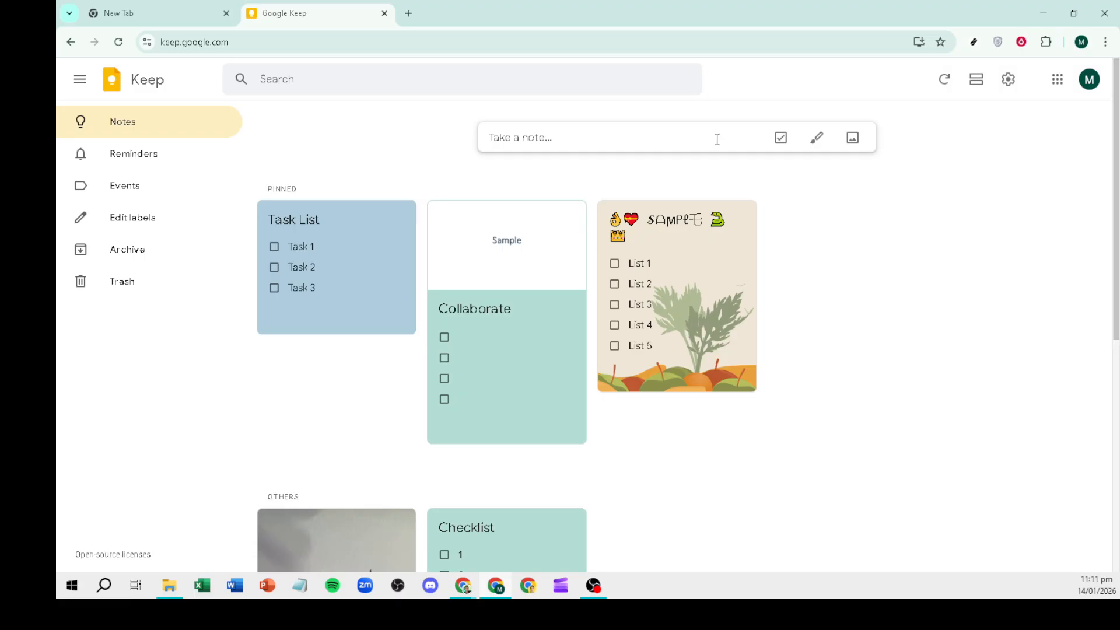
Start a new note titled 'Check List for Task'.
left_click(544, 138)
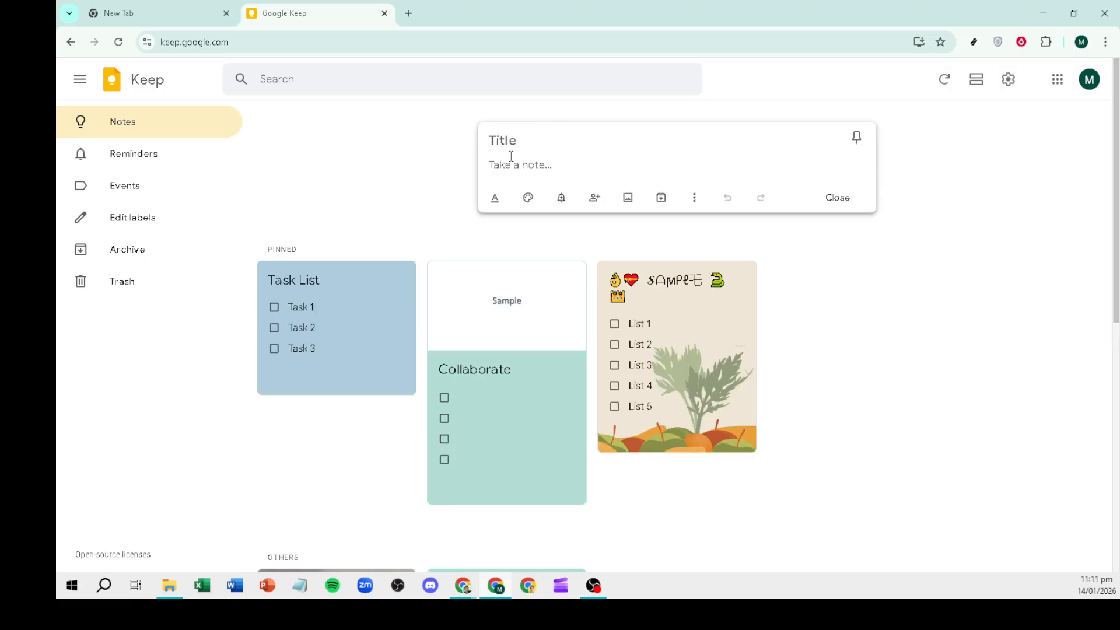
left_click(512, 138)
type("Check List for Task")
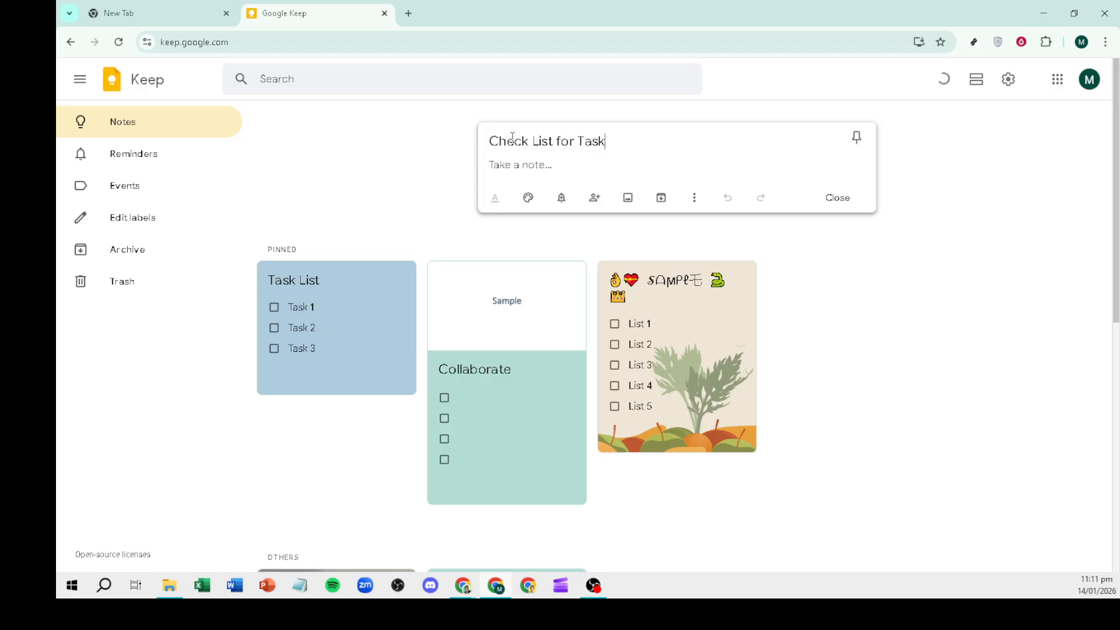
Write Task 1, Task 2, Task 3 and Task 4 on separate lines in the note body.
left_click(521, 167)
type("Task 2")
key("BackSpace")
type("1")
key("Return")
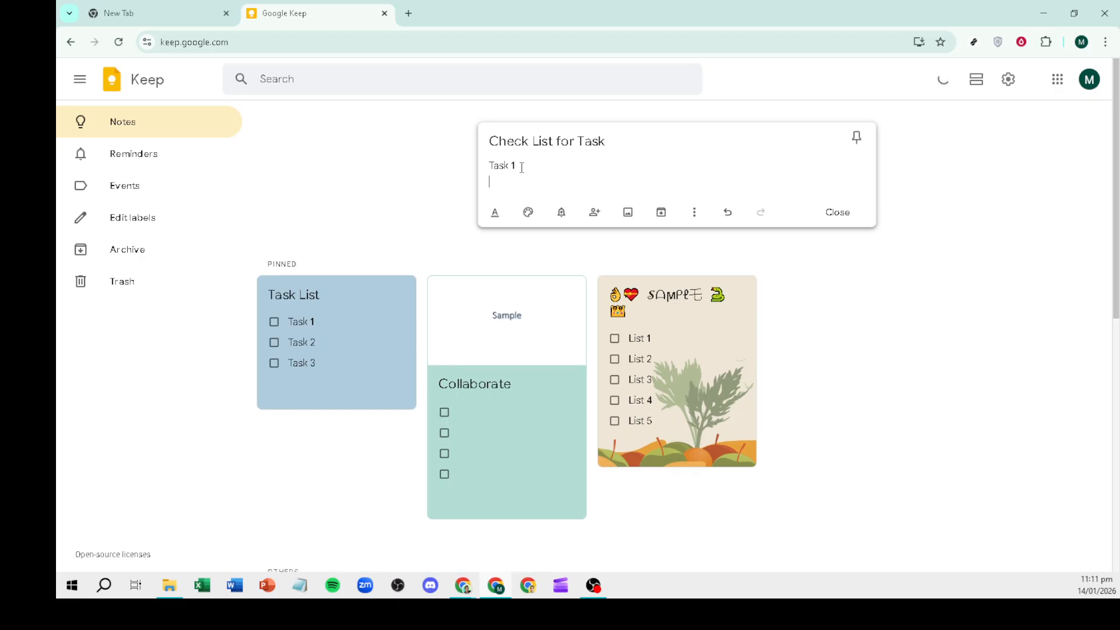
type("Task 2")
key("Return")
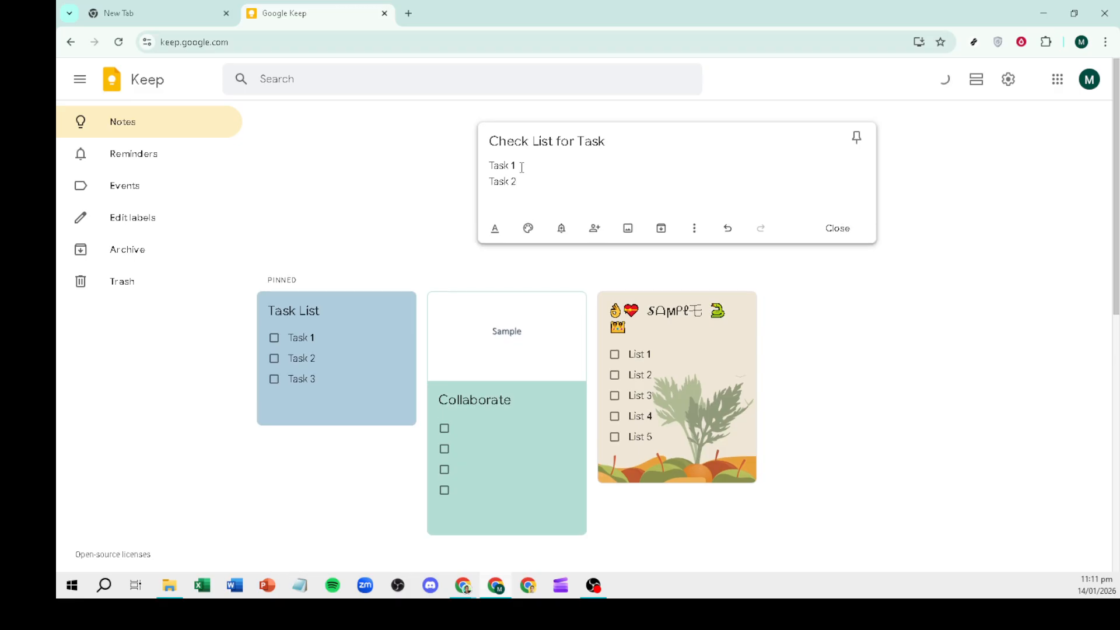
type("Task 3")
key("Return")
type("Task")
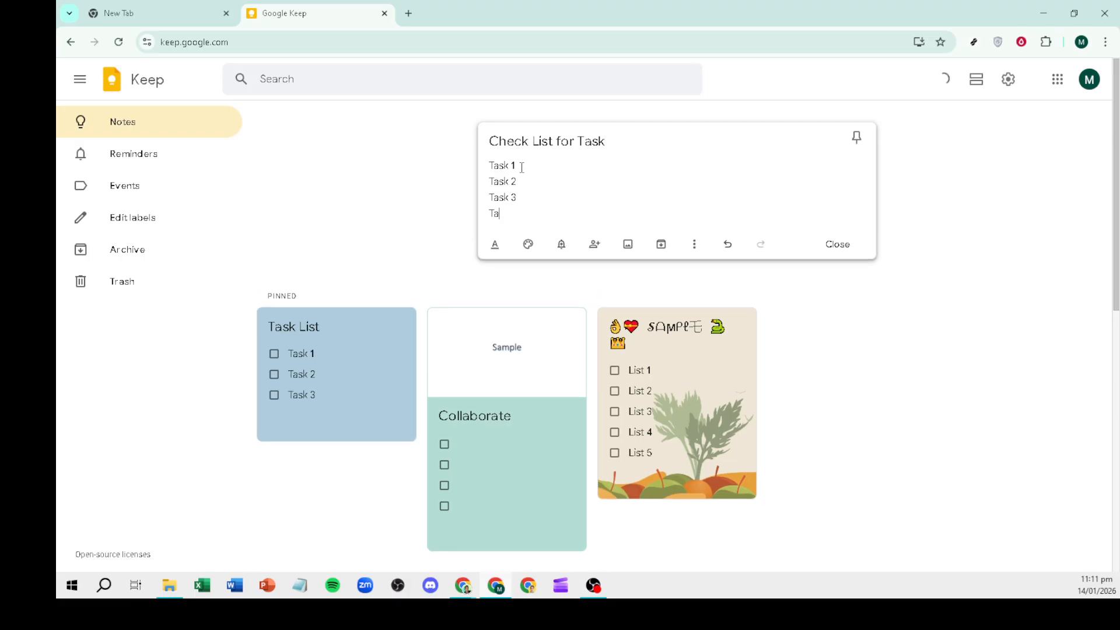
type(" 4")
Save the note into Others and reopen it from the grid.
left_click(560, 250)
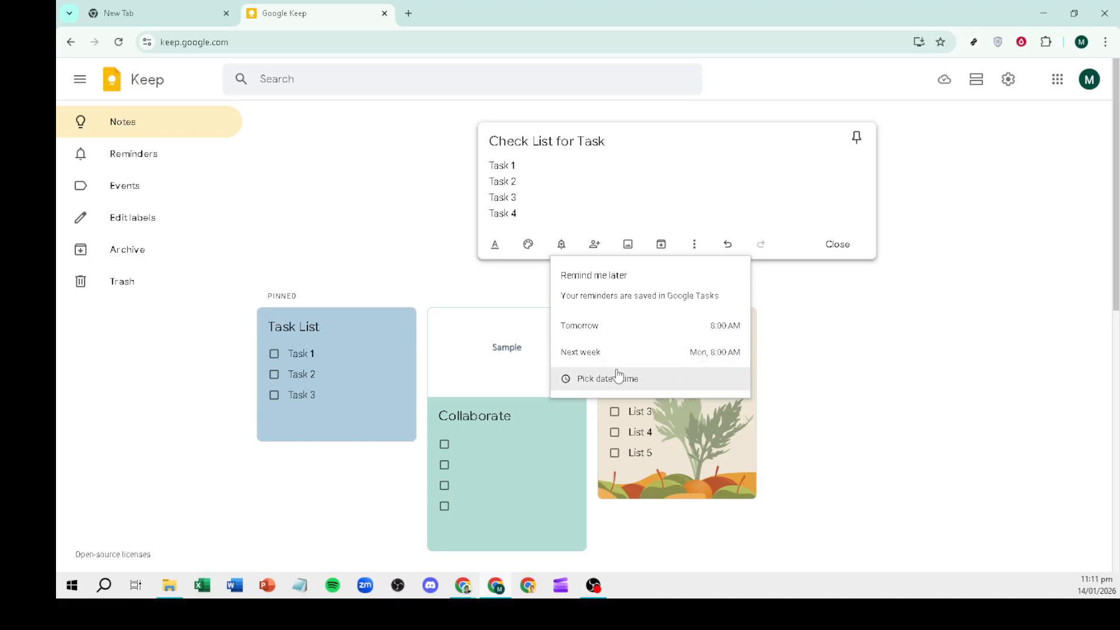
left_click(824, 300)
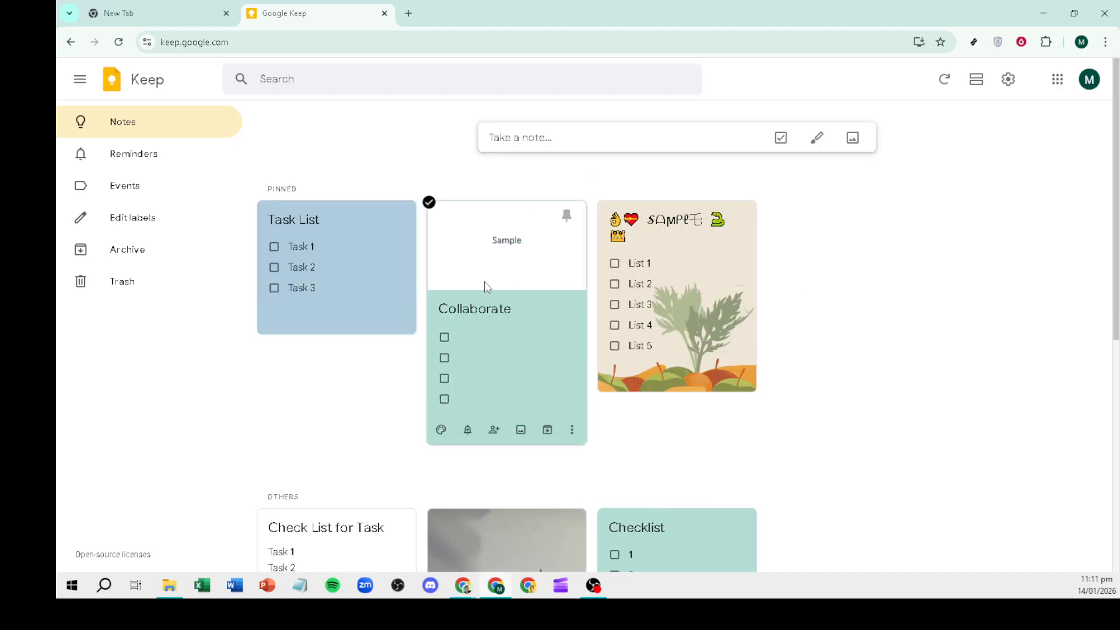
scroll(455, 302, "down", 7)
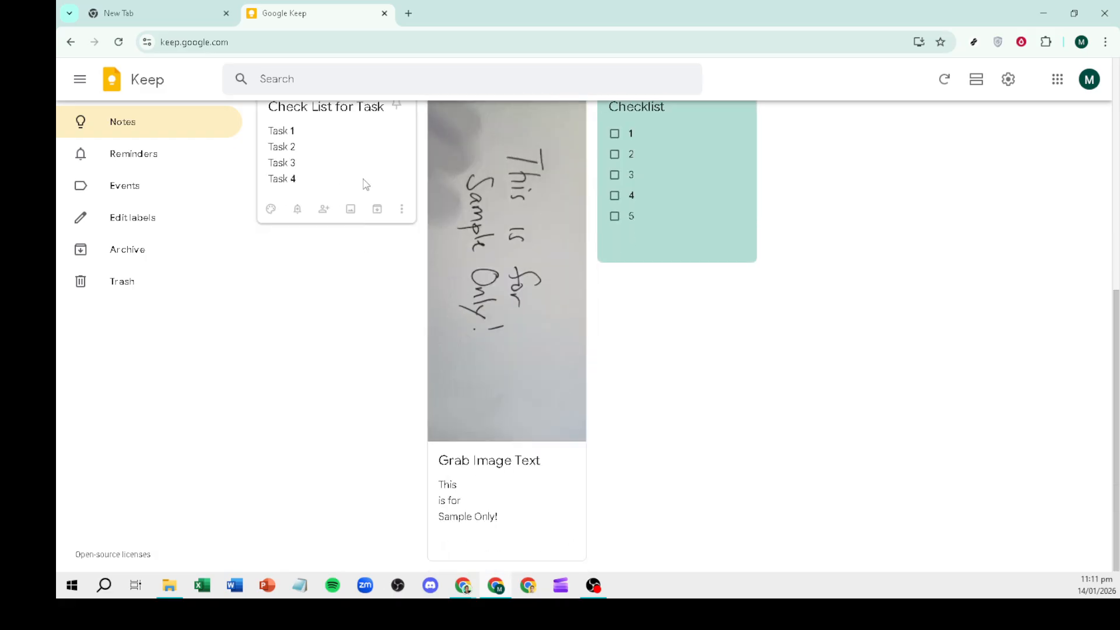
left_click(366, 182)
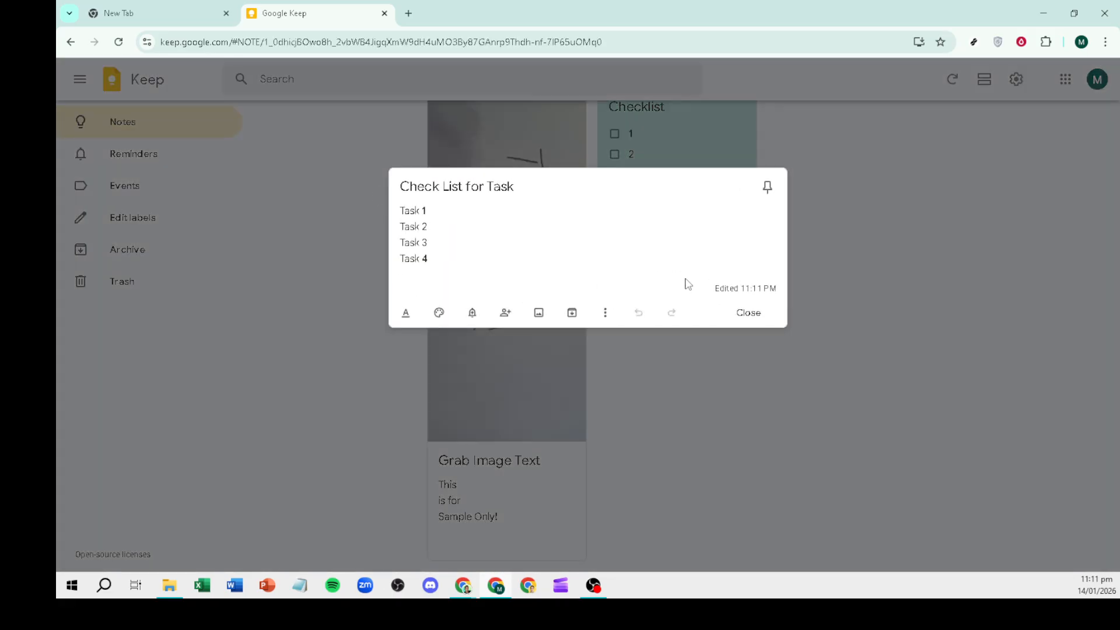
Convert the four task lines into checkbox items and close the note.
left_click(604, 313)
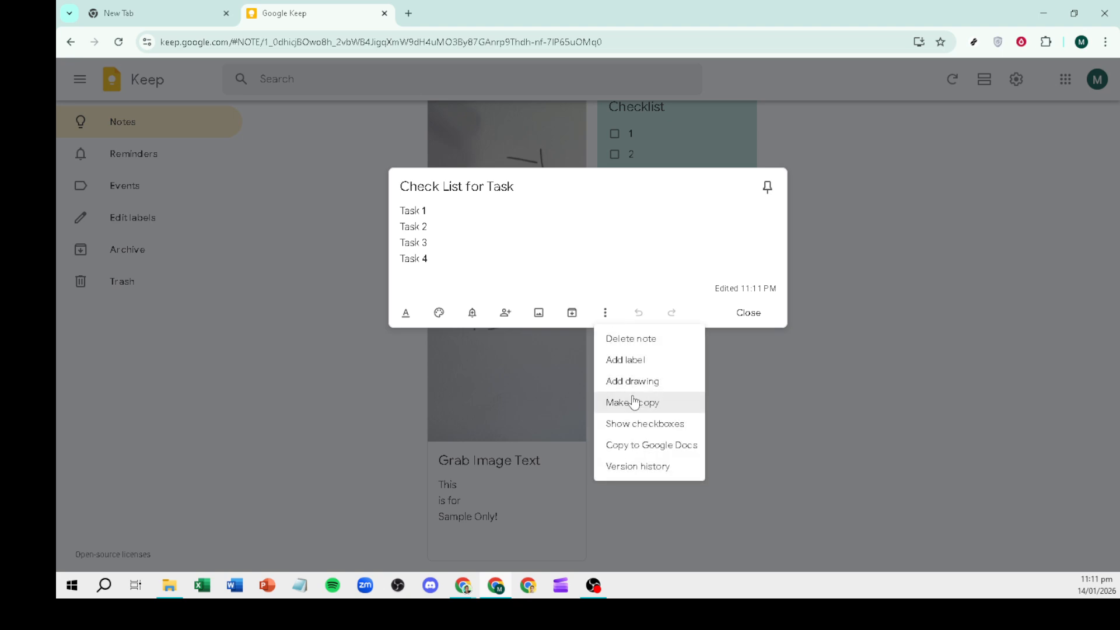
left_click(642, 431)
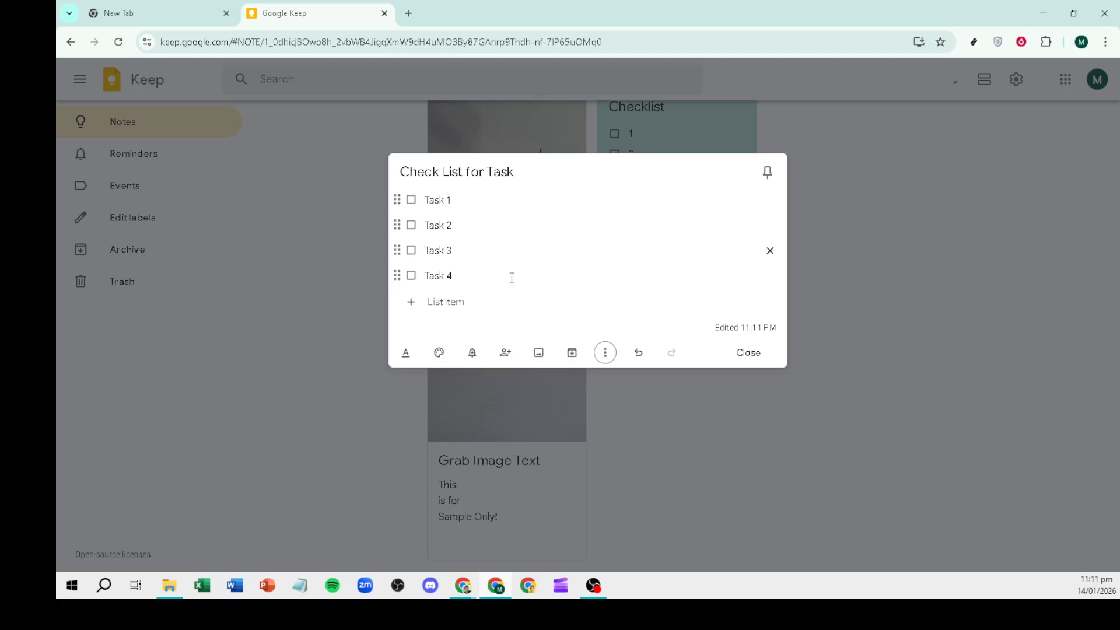
left_click(470, 357)
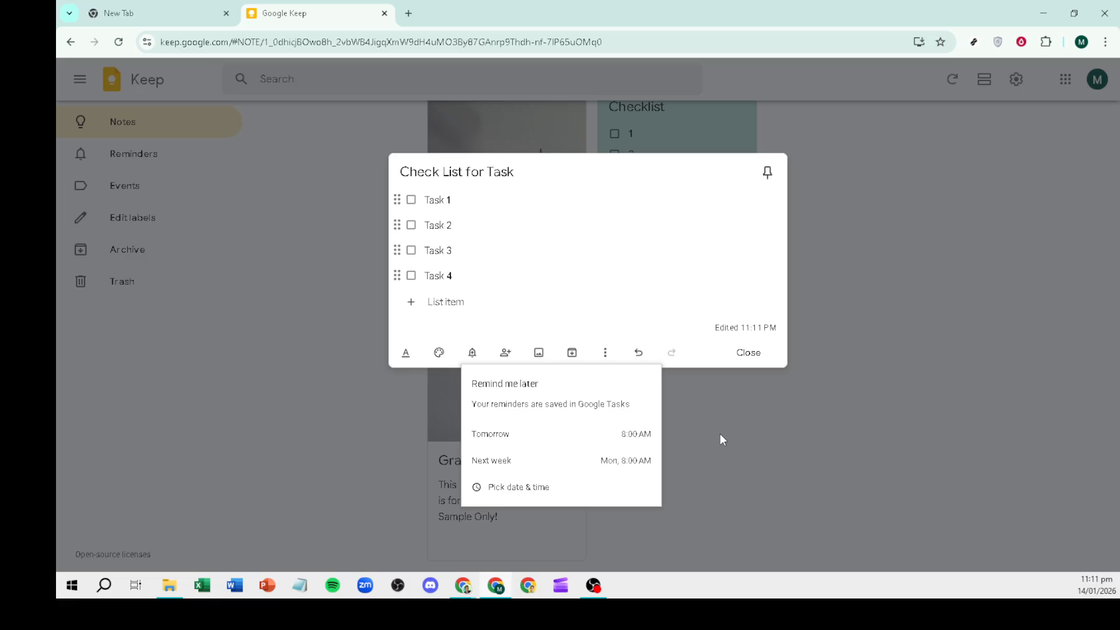
left_click(719, 433)
left_click(720, 433)
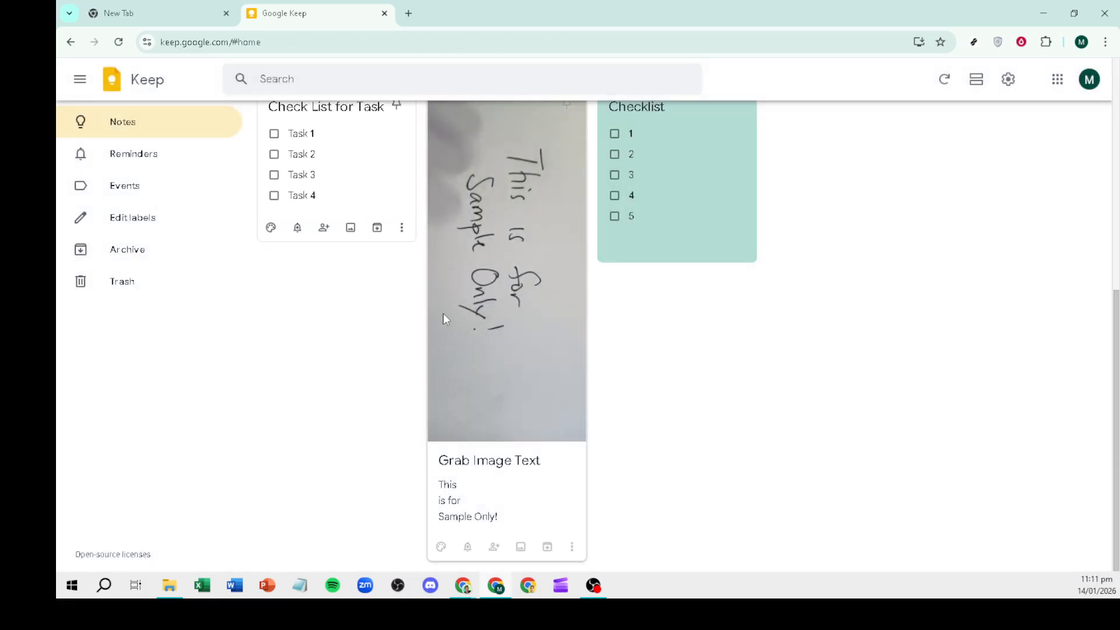
Apply the Travel background to the Check List for Task note and close it.
left_click(368, 175)
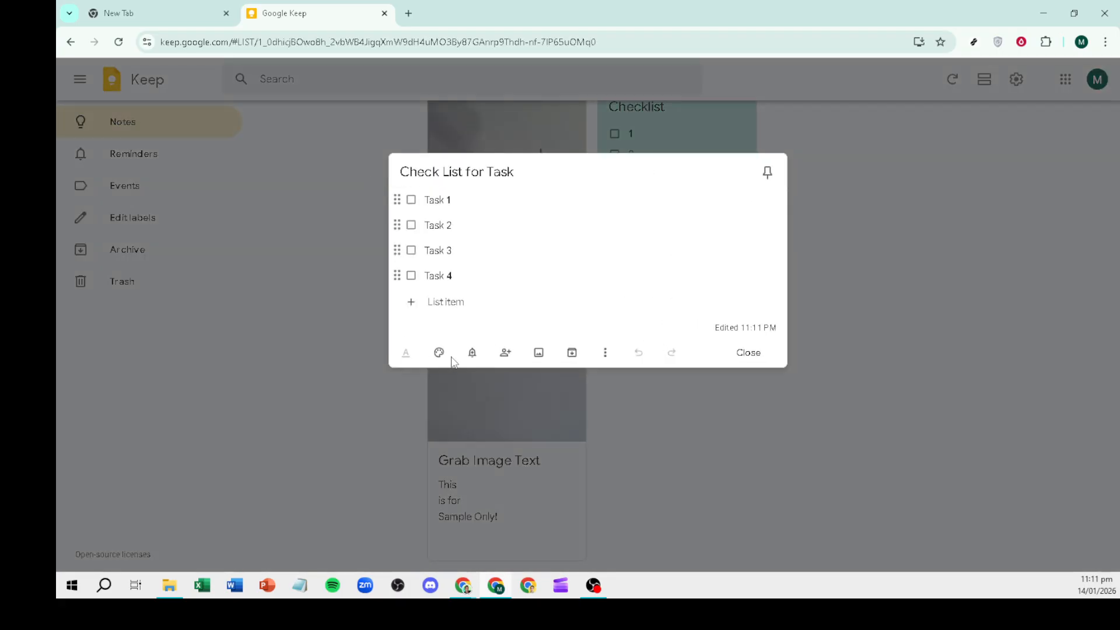
left_click(439, 353)
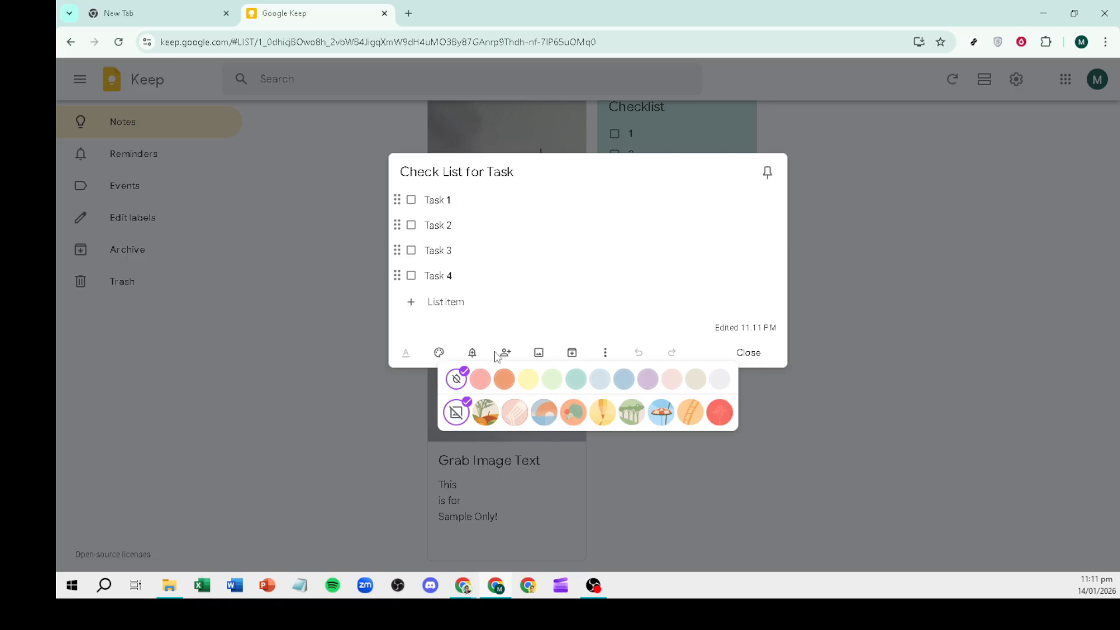
left_click(670, 415)
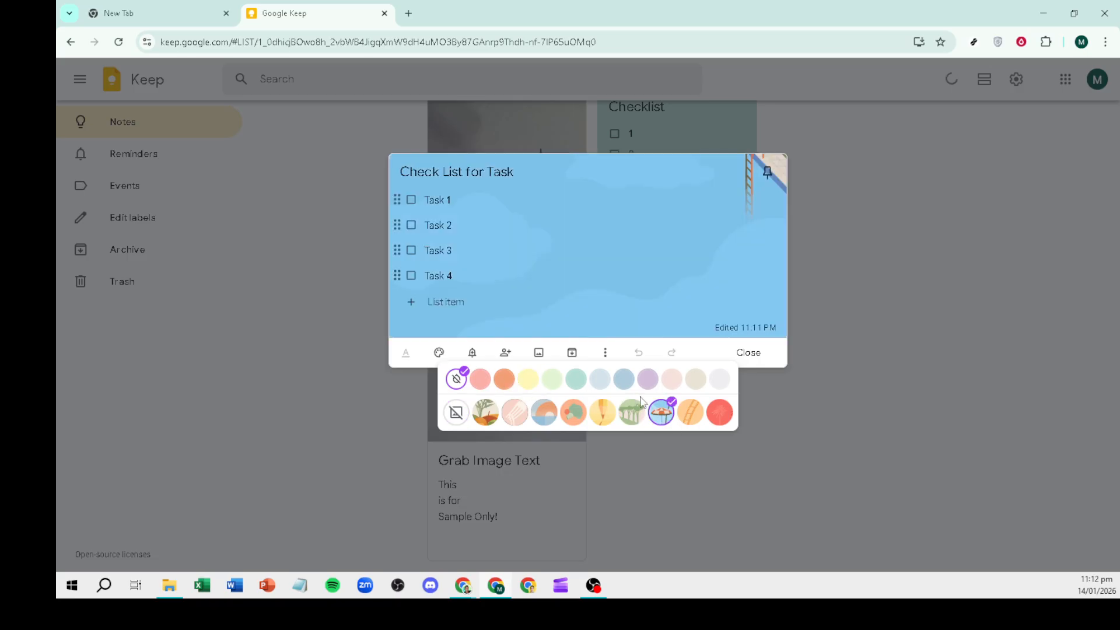
left_click(787, 388)
left_click(787, 388)
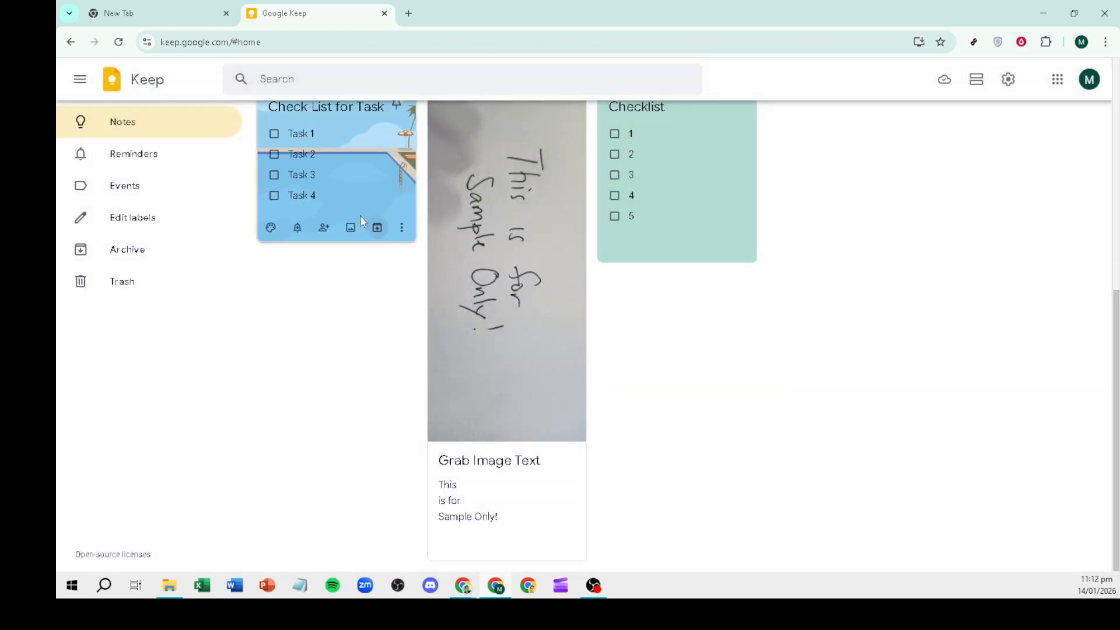
scroll(336, 258, "up", 3)
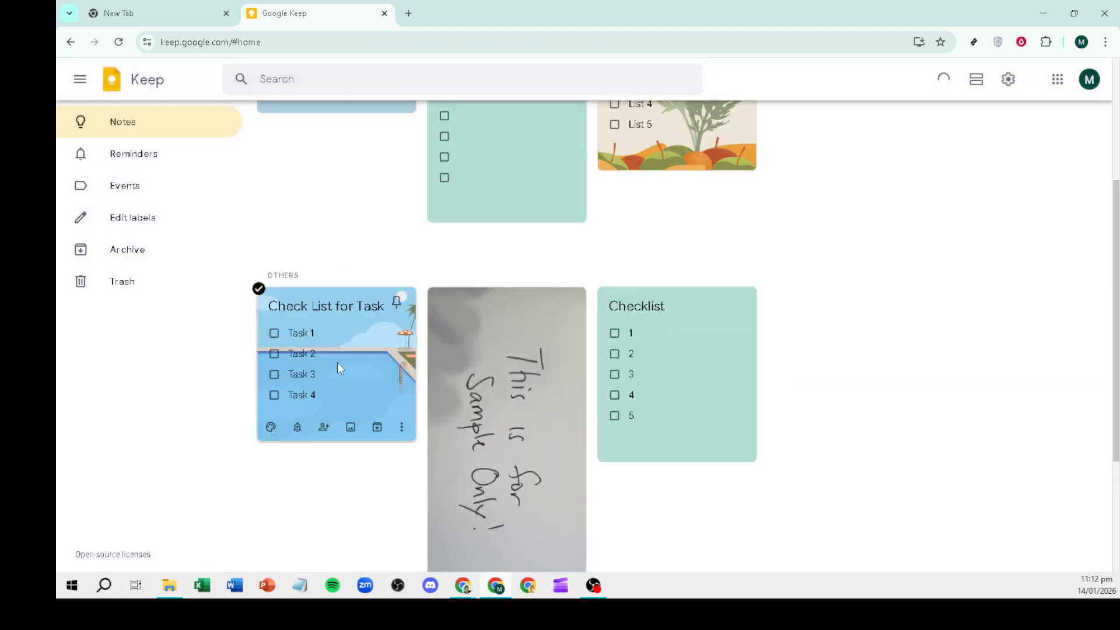
left_click(400, 429)
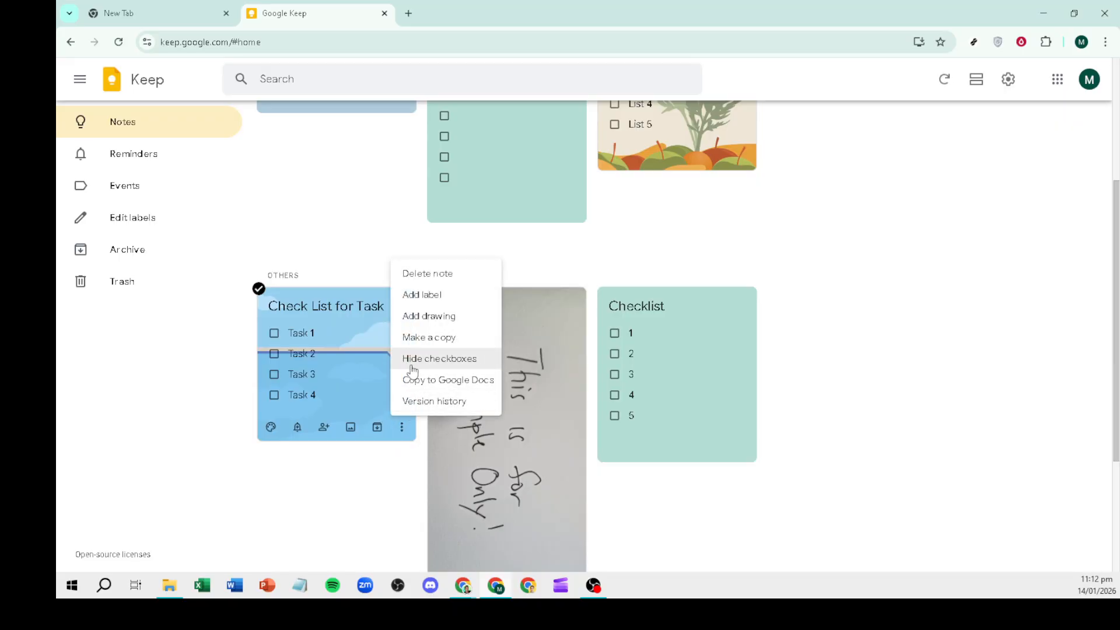
Tag the note with the Events label and bring up its Collaborators dialog.
left_click(430, 295)
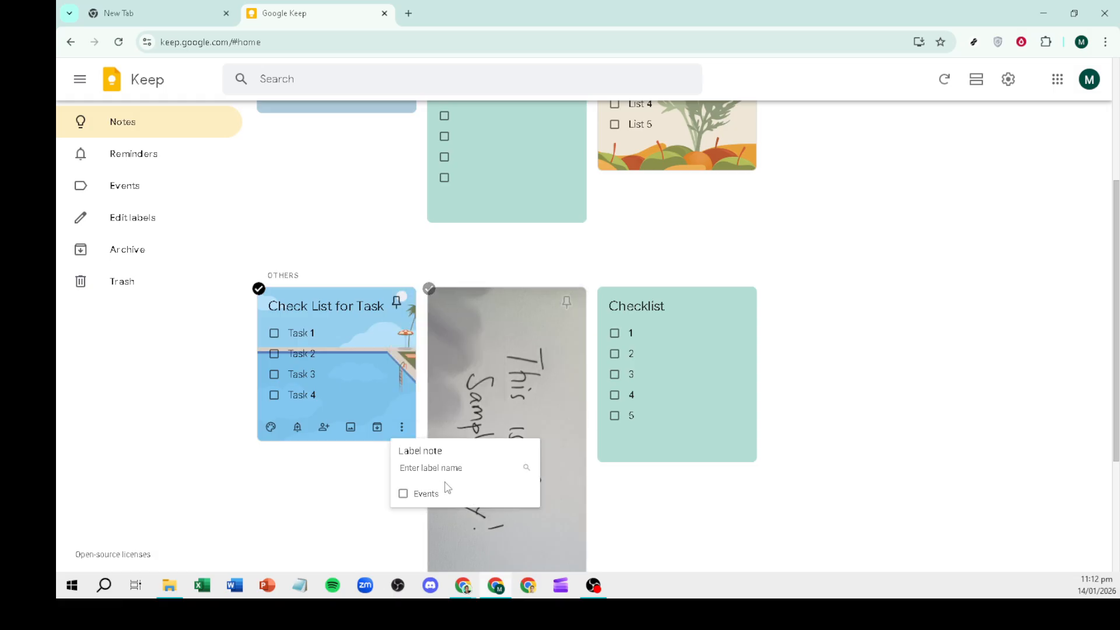
left_click(407, 495)
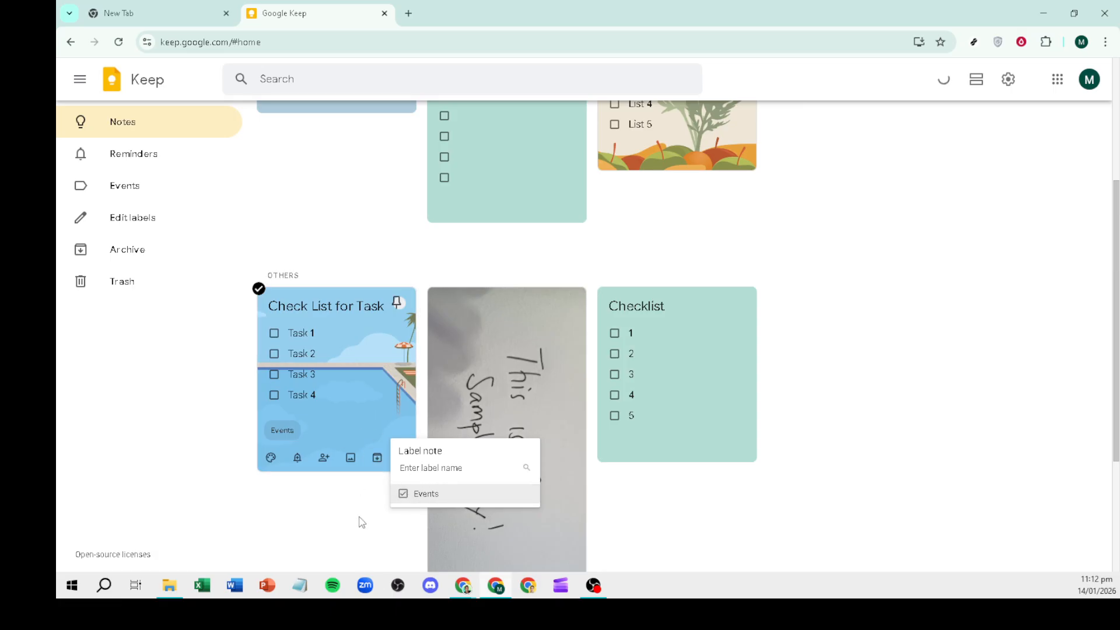
left_click(323, 457)
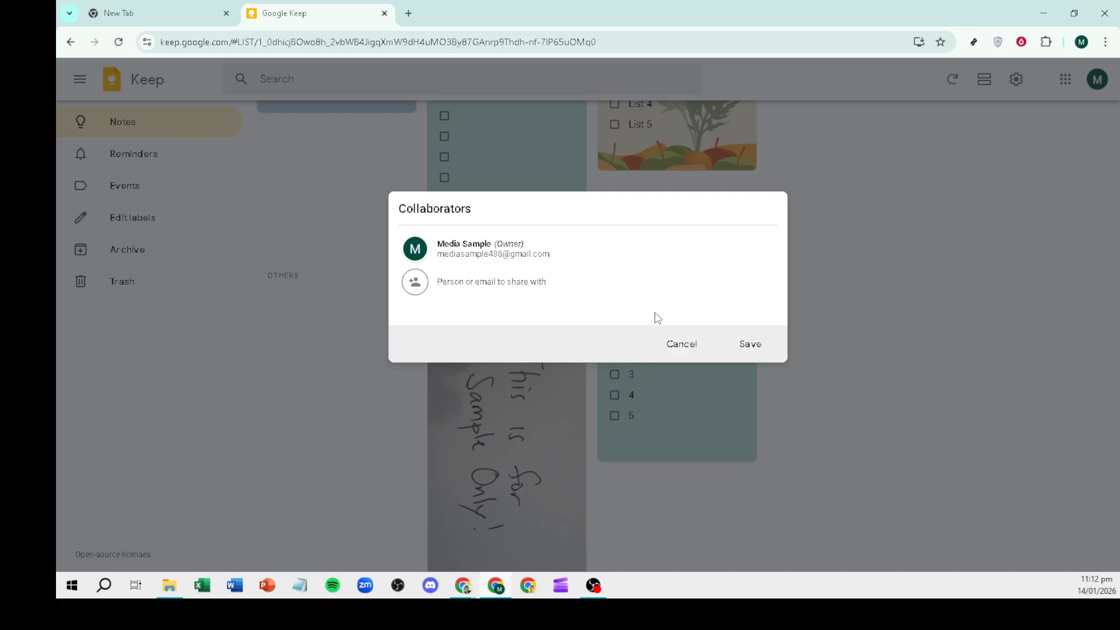
Add the collaborator's e-mail address as a collaborator, save, and close the note.
left_click(747, 347)
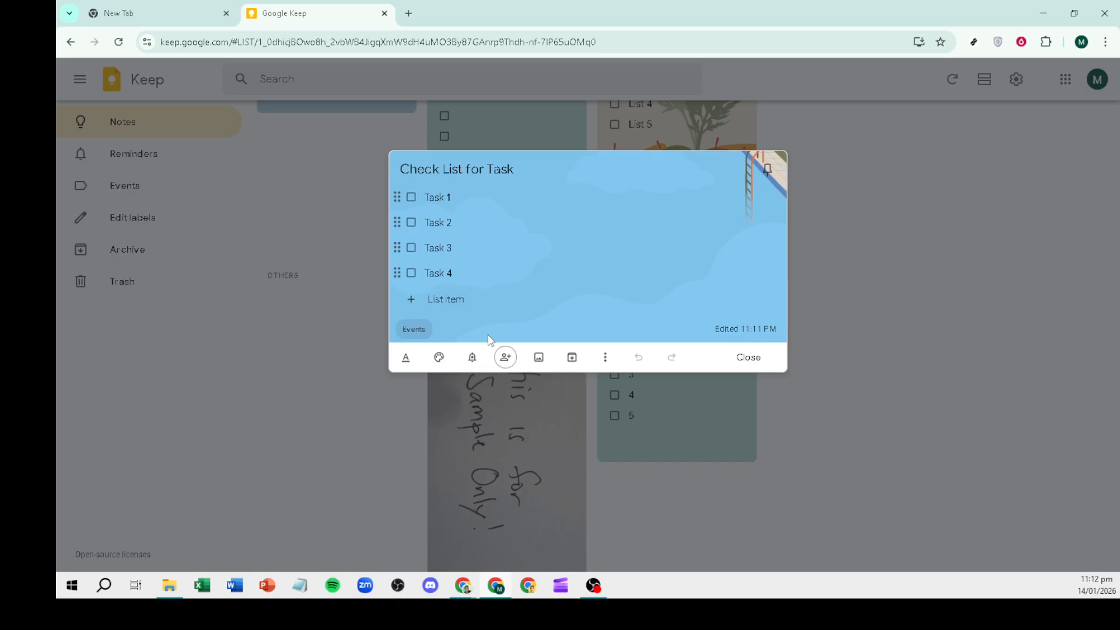
left_click(505, 357)
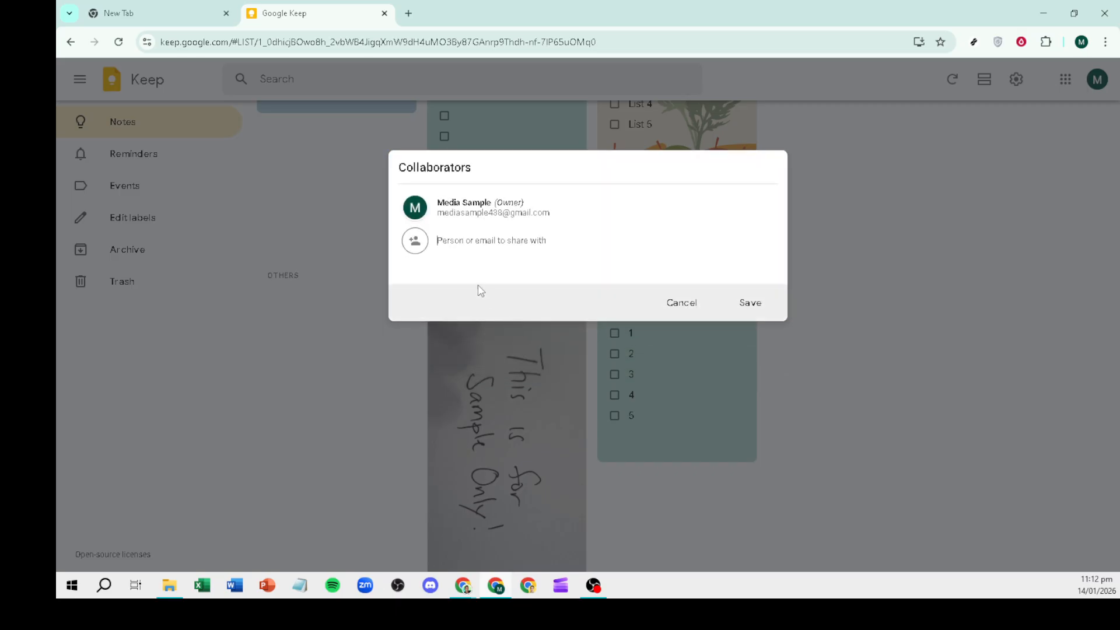
left_click(752, 315)
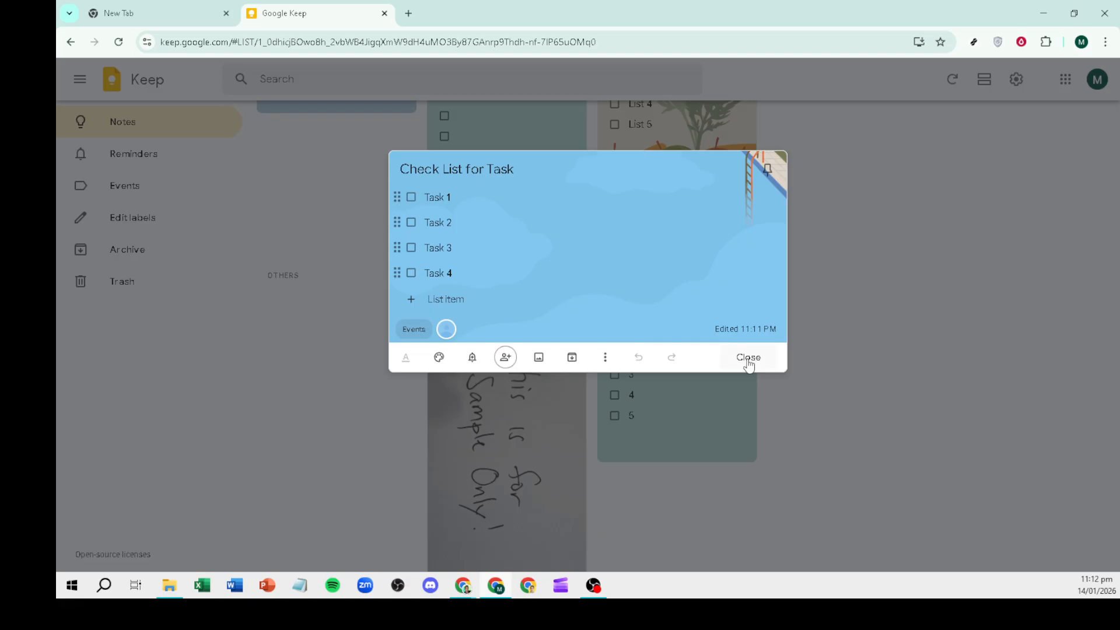
left_click(748, 358)
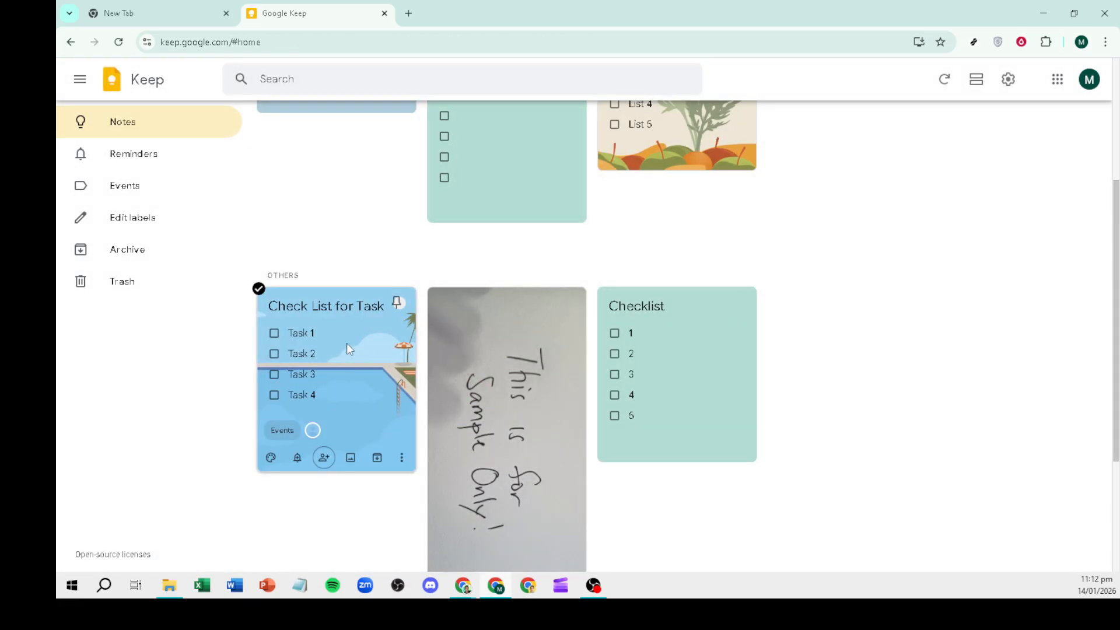
scroll(351, 344, "down", 3)
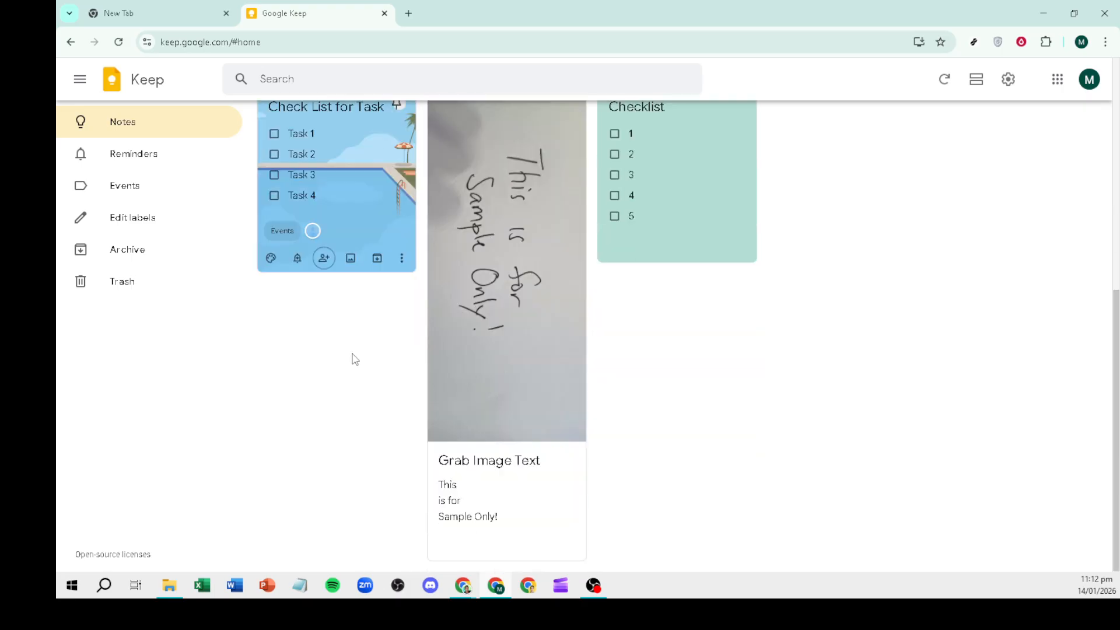
scroll(354, 358, "up", 3)
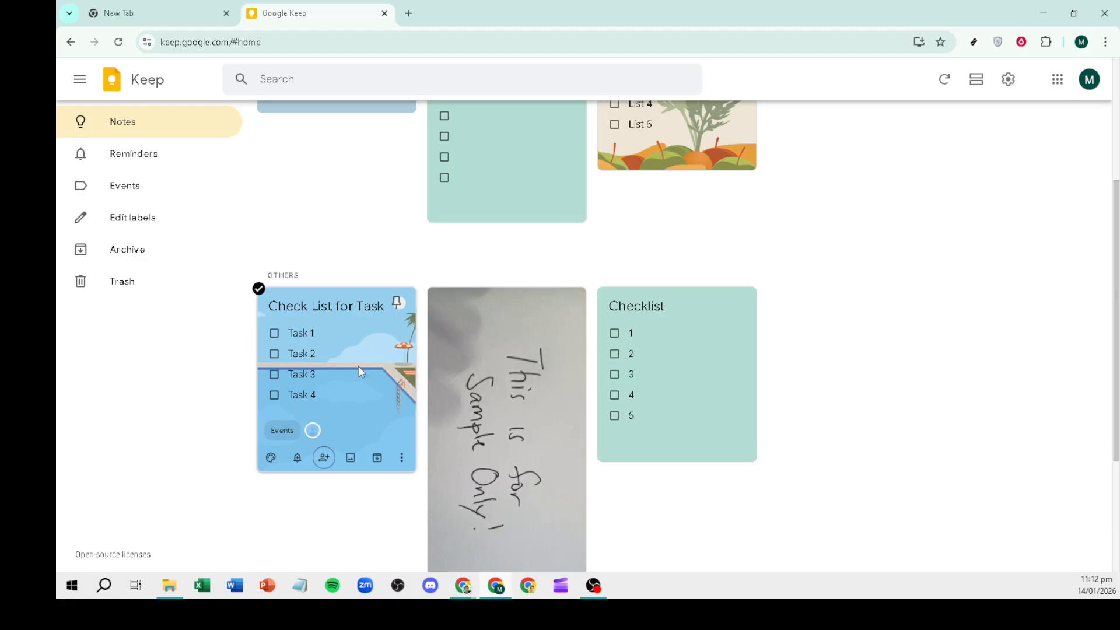
scroll(362, 374, "down", 3)
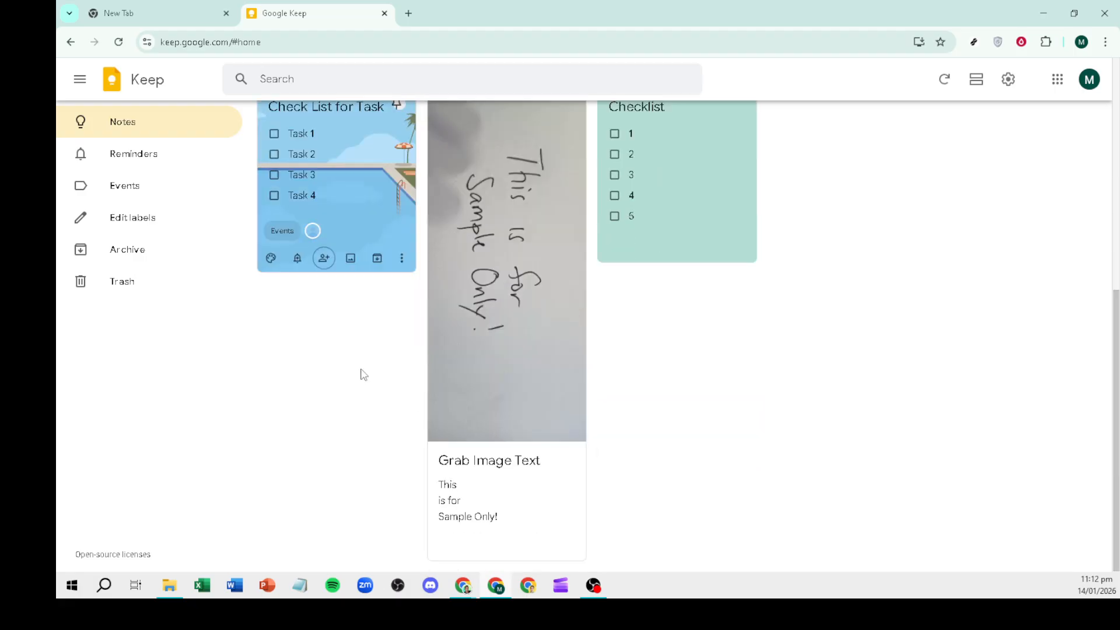